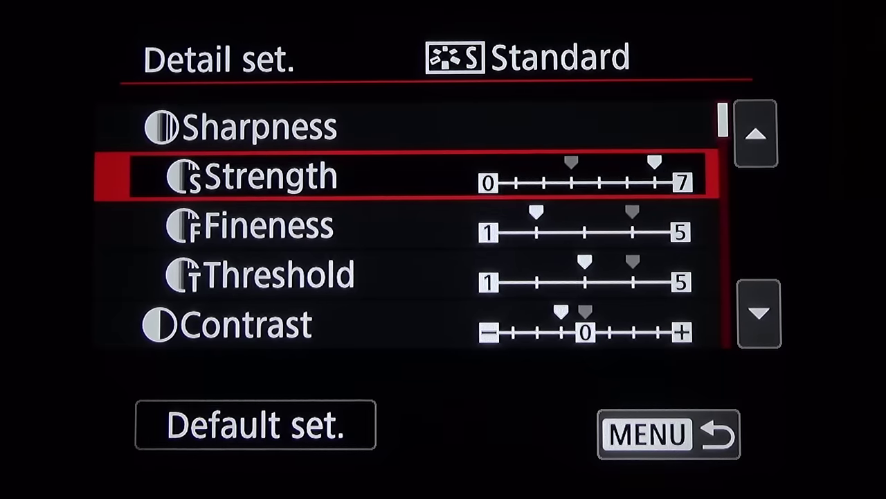
- Open the Canon Standard Picture Style detail settings with the Sharpness Strength row selected
{"action": "left_click", "coordinate": [256, 424]}
{"action": "left_click", "coordinate": [270, 177]}
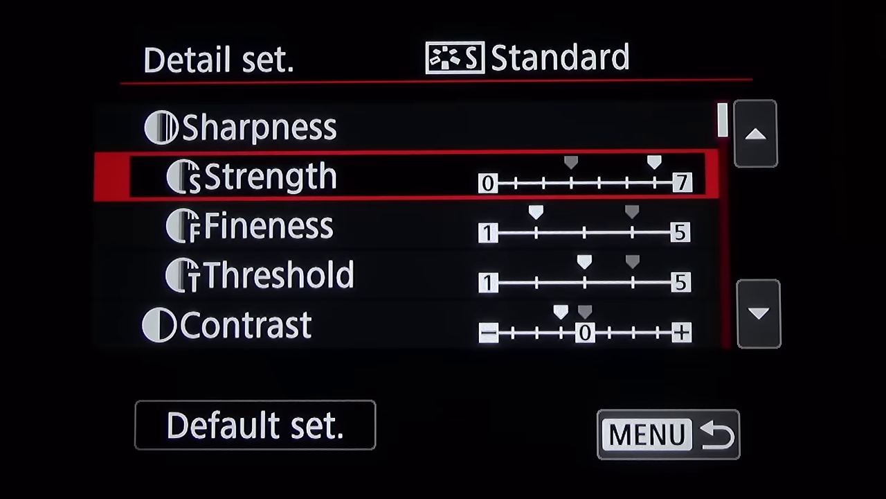
{"action": "left_click", "coordinate": [277, 275]}
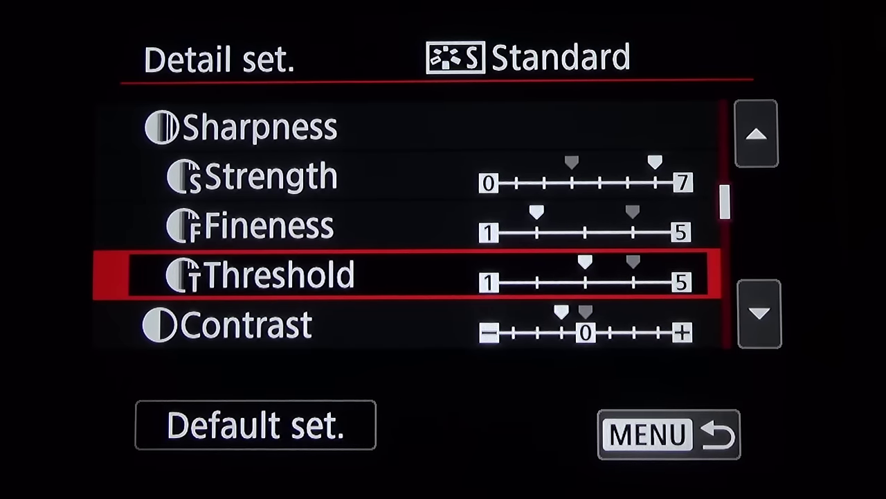
{"action": "left_click", "coordinate": [242, 325]}
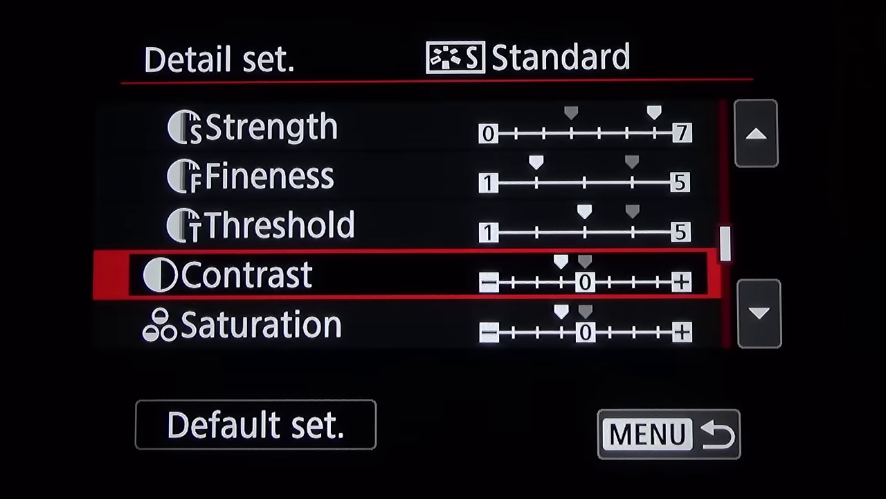
{"action": "left_click", "coordinate": [242, 325]}
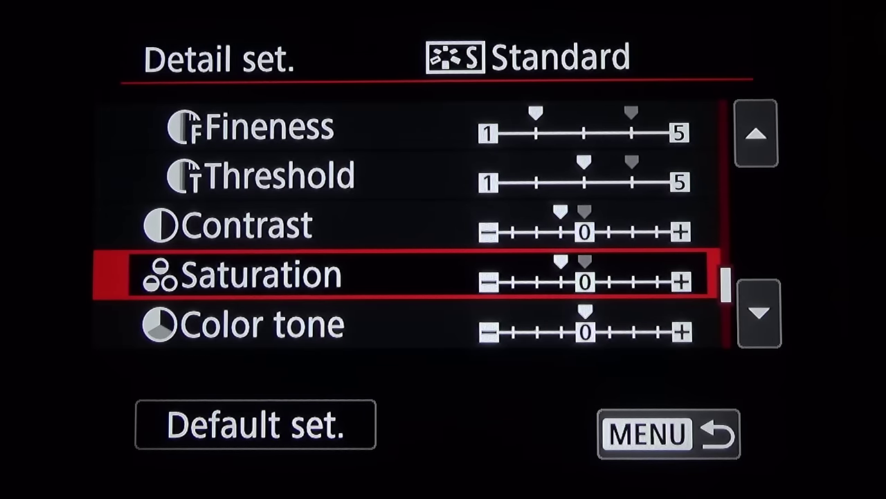
{"action": "left_click", "coordinate": [242, 325]}
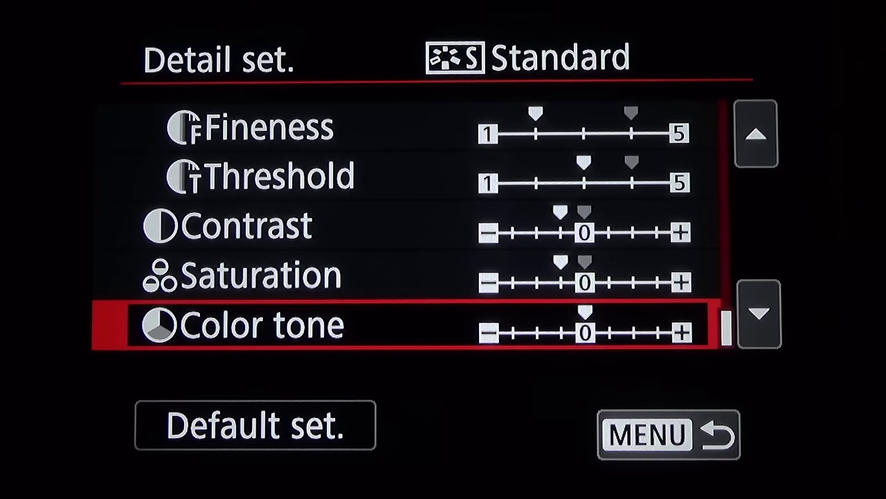
{"action": "left_click", "coordinate": [261, 275]}
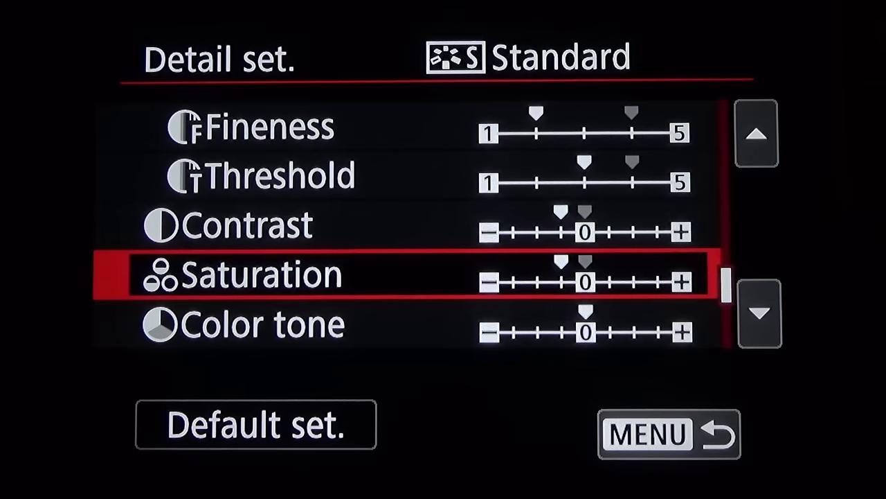
{"action": "left_click", "coordinate": [247, 225]}
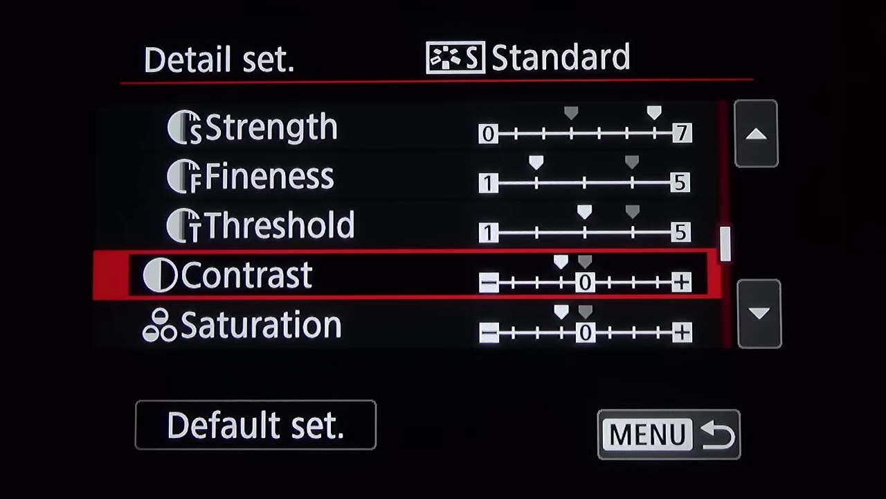
{"action": "key", "text": "Up"}
{"action": "key", "text": "Up"}
{"action": "key", "text": "Up"}
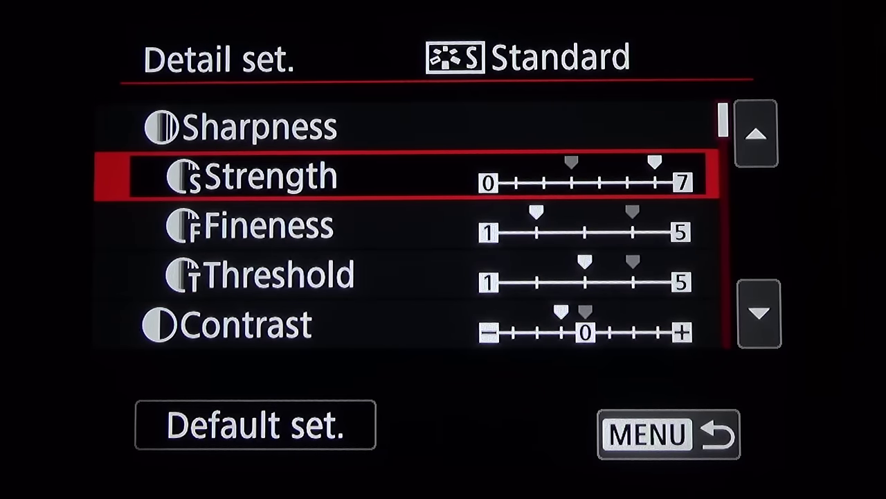
{"action": "key", "text": "Down"}
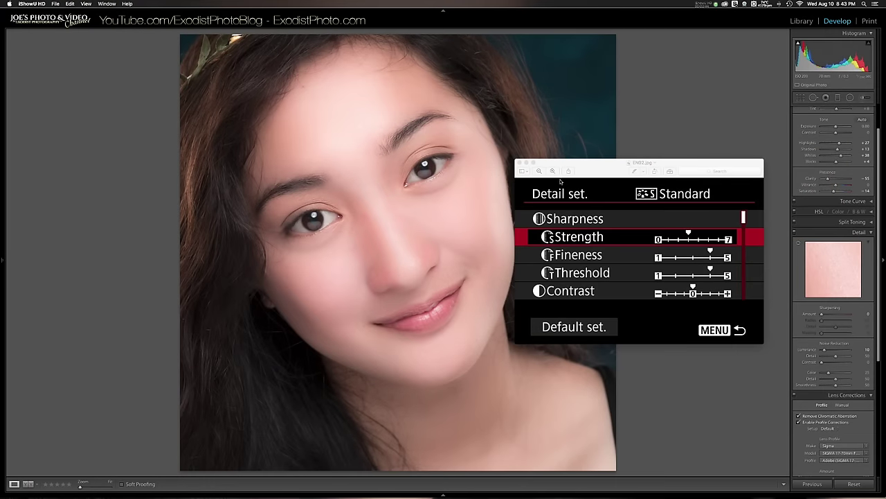
- Close the camera menu preview to return to the portrait in Lightroom's Develop module
{"action": "left_click", "coordinate": [521, 163]}
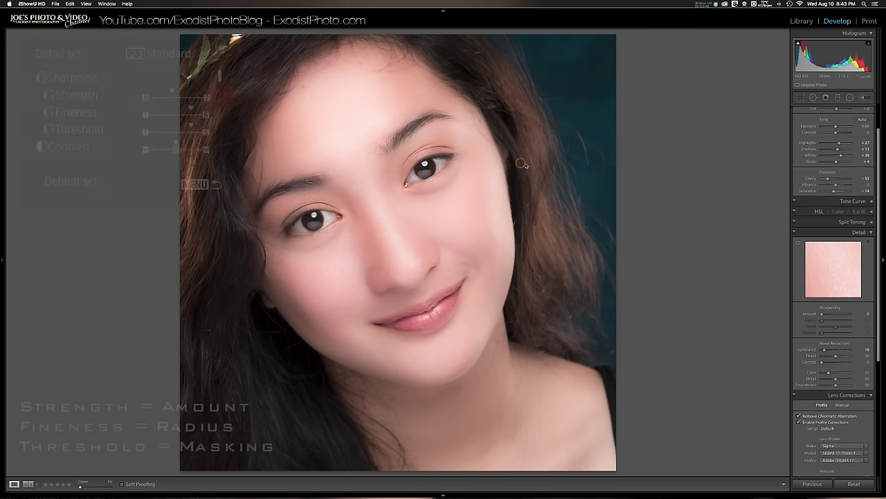
- Zoom to 1:1 on the eyes, try sharpening Amount 150, then reset it to 25
{"action": "left_click", "coordinate": [286, 199]}
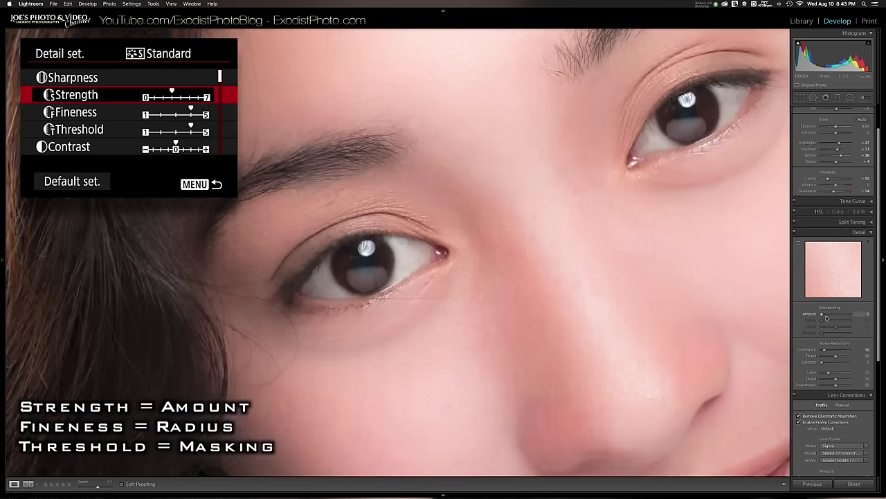
{"action": "left_click_drag", "start_coordinate": [822, 315], "coordinate": [849, 315]}
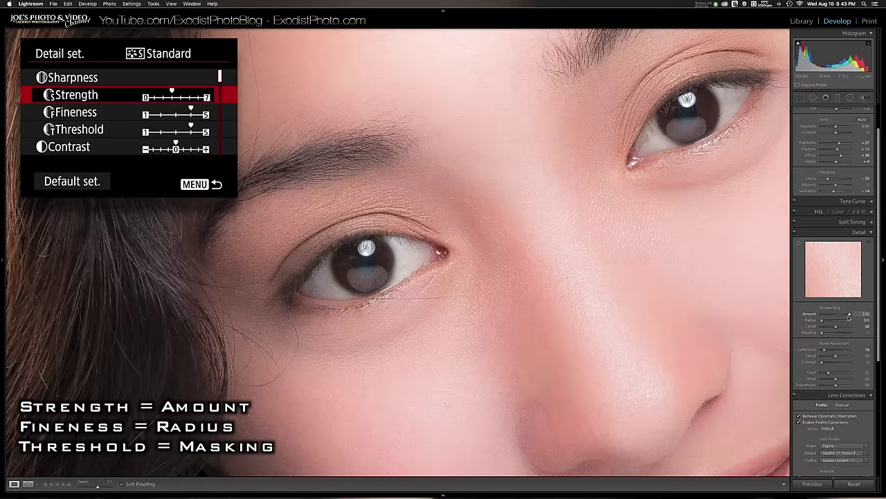
{"action": "double_click", "coordinate": [812, 315]}
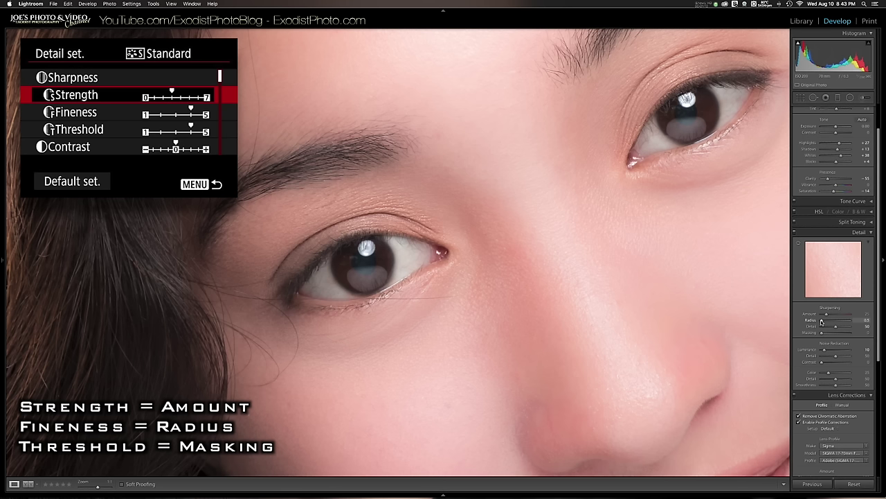
- Raise the sharpening Radius to 3.0 and preview its effect as a grey mask
{"action": "left_click_drag", "start_coordinate": [821, 322], "coordinate": [885, 322]}
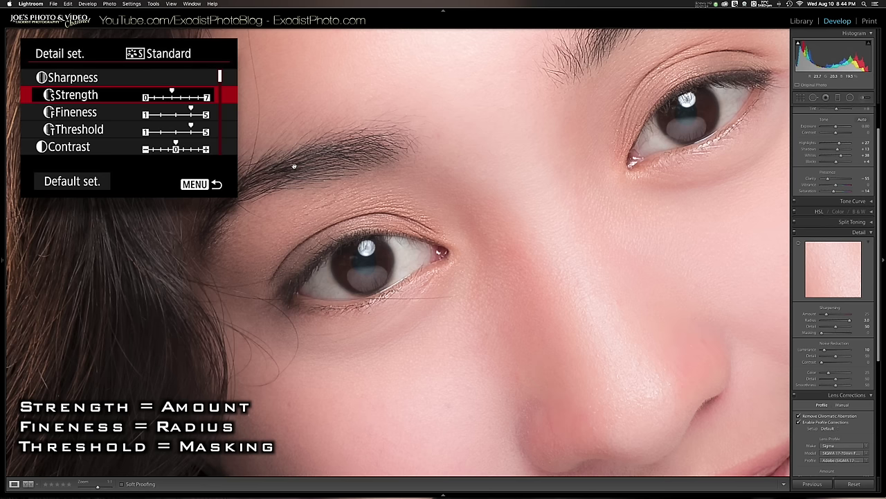
{"action": "key", "text": "alt"}
{"action": "left_click_drag", "start_coordinate": [848, 322], "coordinate": [866, 321]}
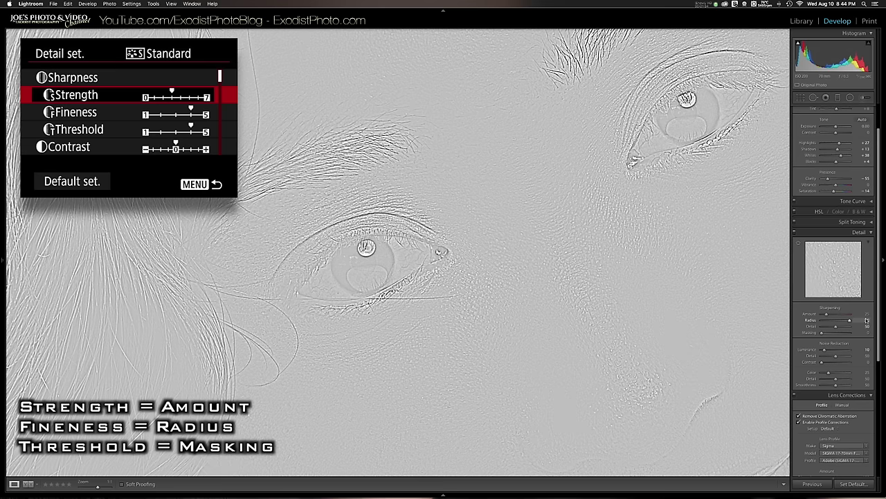
- Lower the sharpening Radius from 3.0 to about 0.5 while watching the mask preview
{"action": "left_click_drag", "start_coordinate": [867, 320], "coordinate": [814, 323]}
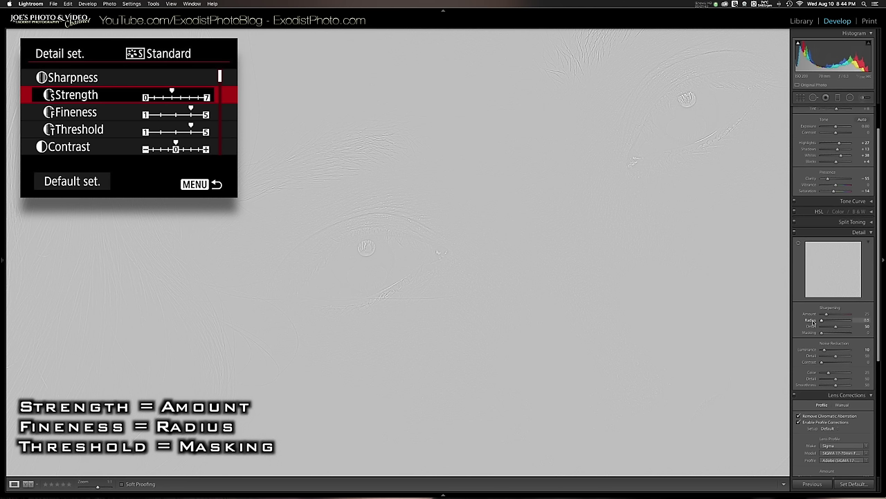
{"action": "left_click_drag", "start_coordinate": [812, 322], "coordinate": [881, 318]}
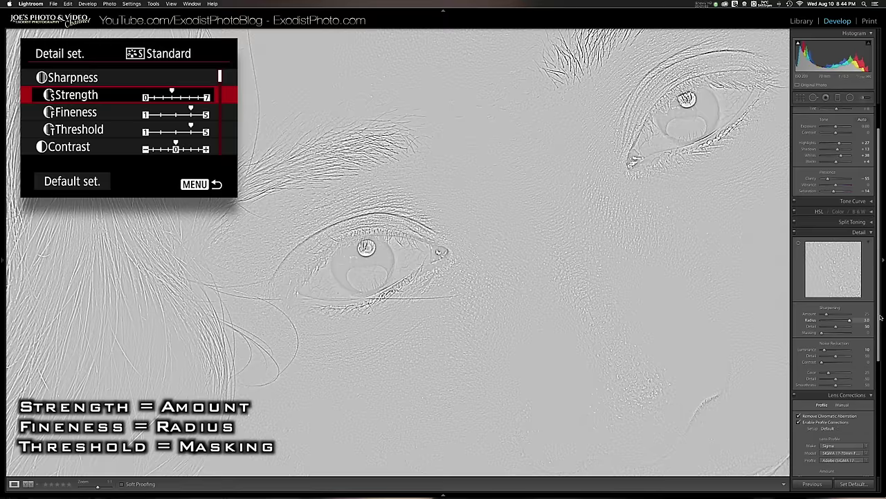
{"action": "left_click_drag", "start_coordinate": [880, 317], "coordinate": [818, 323]}
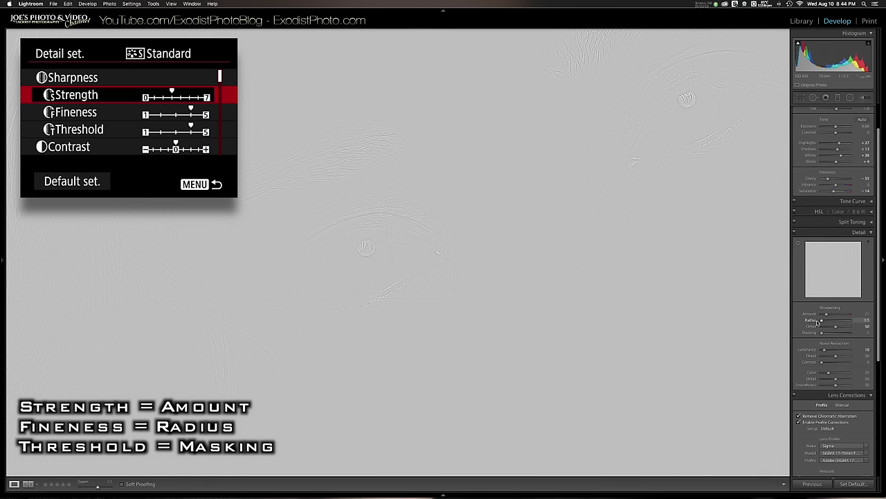
{"action": "mouse_move", "coordinate": [818, 322]}
{"action": "left_mouse_down"}
{"action": "mouse_move", "coordinate": [825, 322]}
{"action": "mouse_move", "coordinate": [813, 325]}
{"action": "left_mouse_up"}
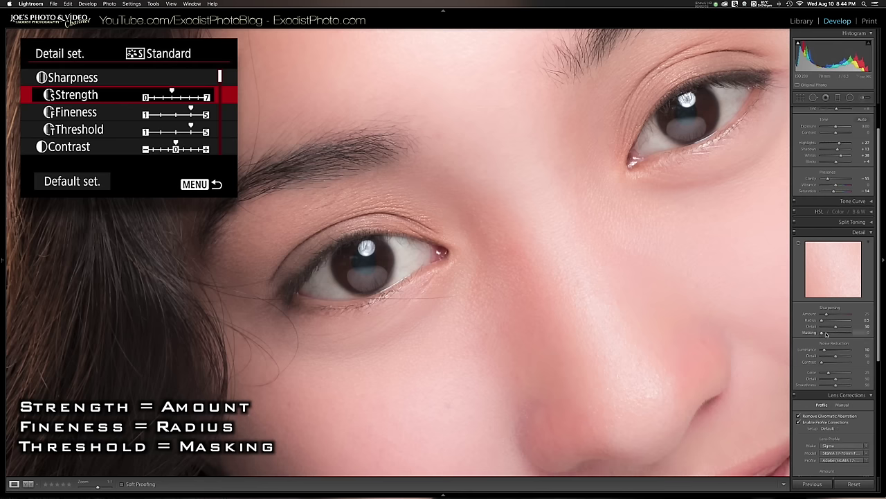
- Preview the sharpening Masking mask, raising Masking toward edges only, then lowering it to about 23
{"action": "left_click", "coordinate": [822, 334], "text": "alt"}
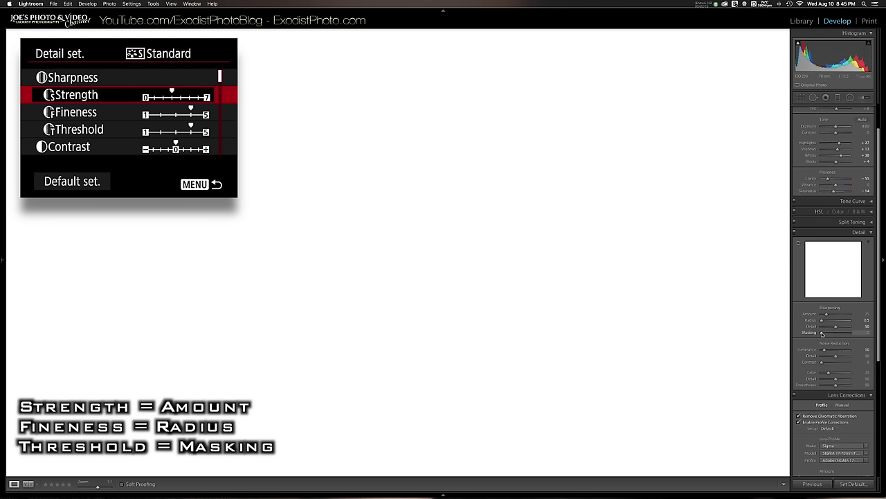
{"action": "left_click_drag", "start_coordinate": [822, 333], "coordinate": [860, 334]}
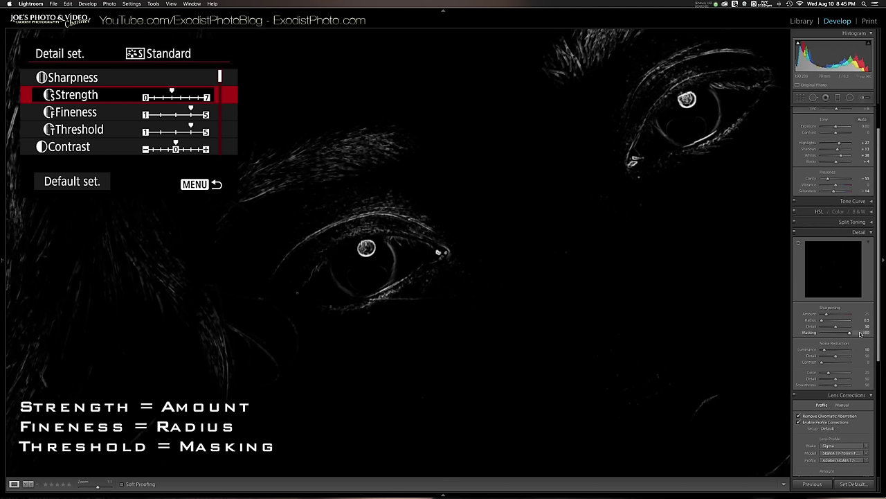
{"action": "left_click_drag", "start_coordinate": [860, 333], "coordinate": [836, 334]}
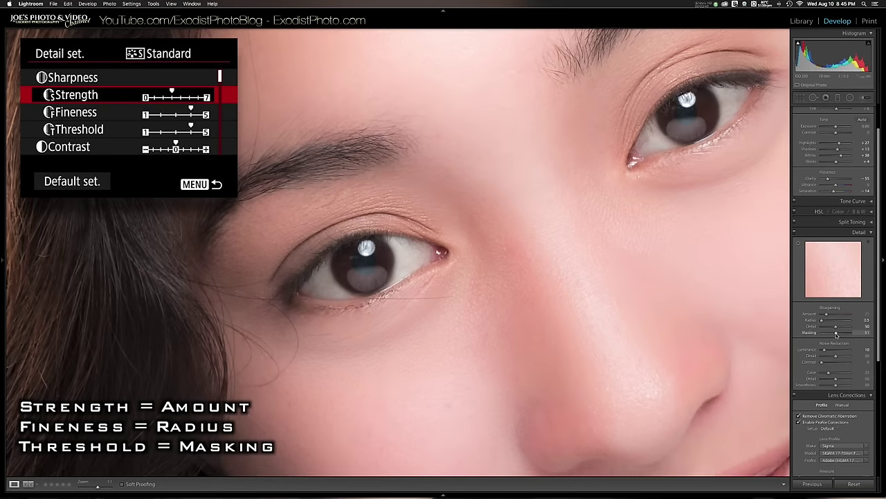
{"action": "left_click_drag", "start_coordinate": [836, 334], "coordinate": [827, 333]}
- Set Masking to 46, then raise Detail to about 71 and Amount to about 64
{"action": "left_click_drag", "start_coordinate": [827, 335], "coordinate": [844, 334]}
{"action": "left_click_drag", "start_coordinate": [842, 334], "coordinate": [835, 329]}
{"action": "left_click_drag", "start_coordinate": [835, 328], "coordinate": [843, 328]}
{"action": "left_click_drag", "start_coordinate": [827, 315], "coordinate": [835, 315]}
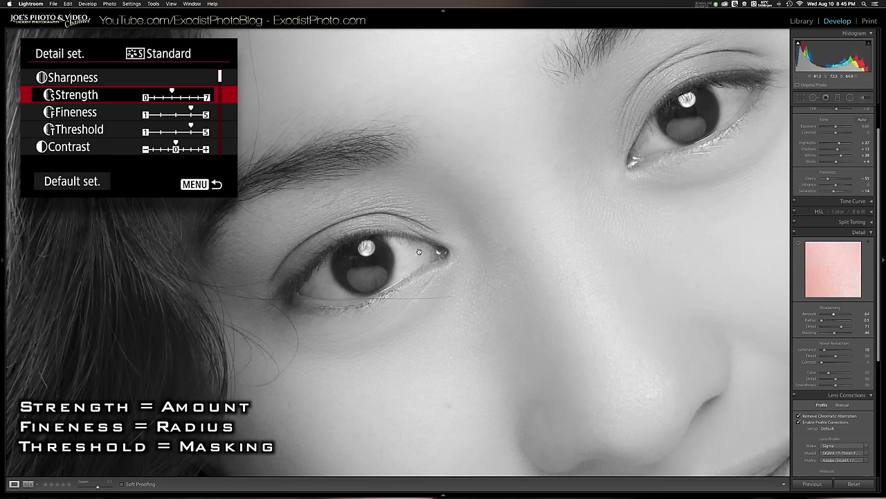